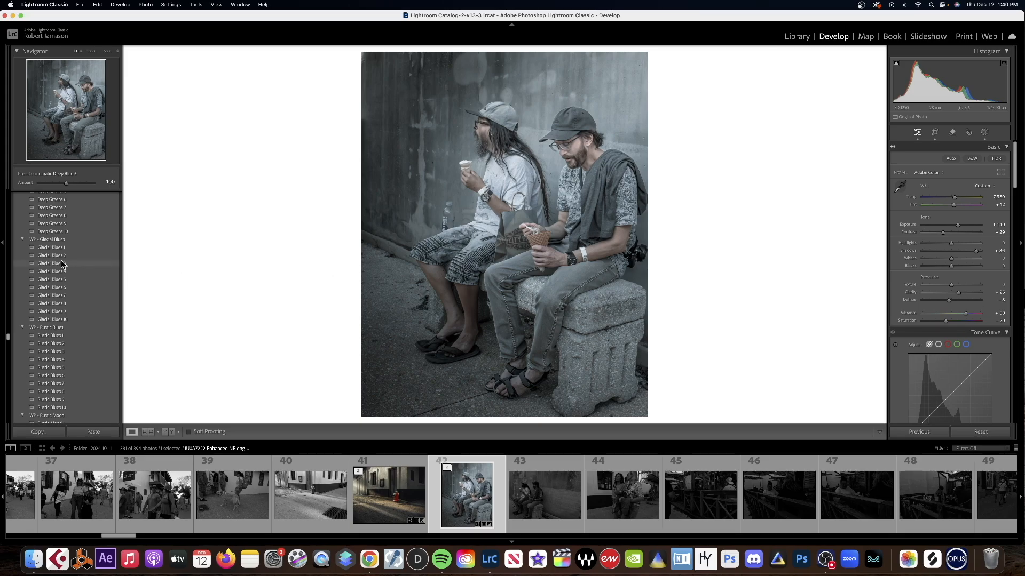
Try the Glacial Blues 1 preset with exposure raised to +2.40 on the photo, and undo both changes.
{"action": "mouse_move", "coordinate": [53, 248]}
{"action": "scroll", "coordinate": [101, 330], "scroll_direction": "down", "scroll_amount": 2}
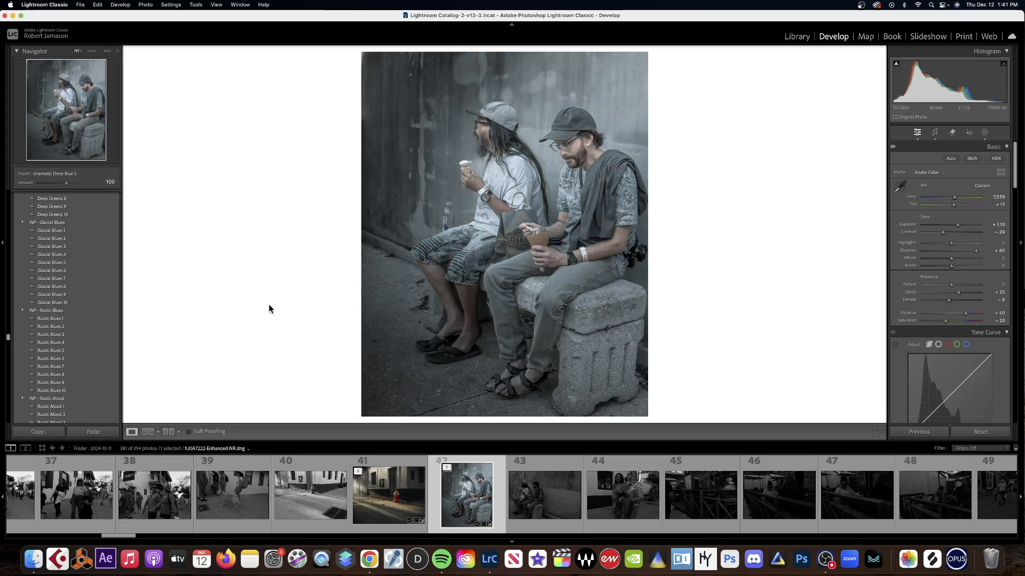
{"action": "left_click", "coordinate": [58, 231]}
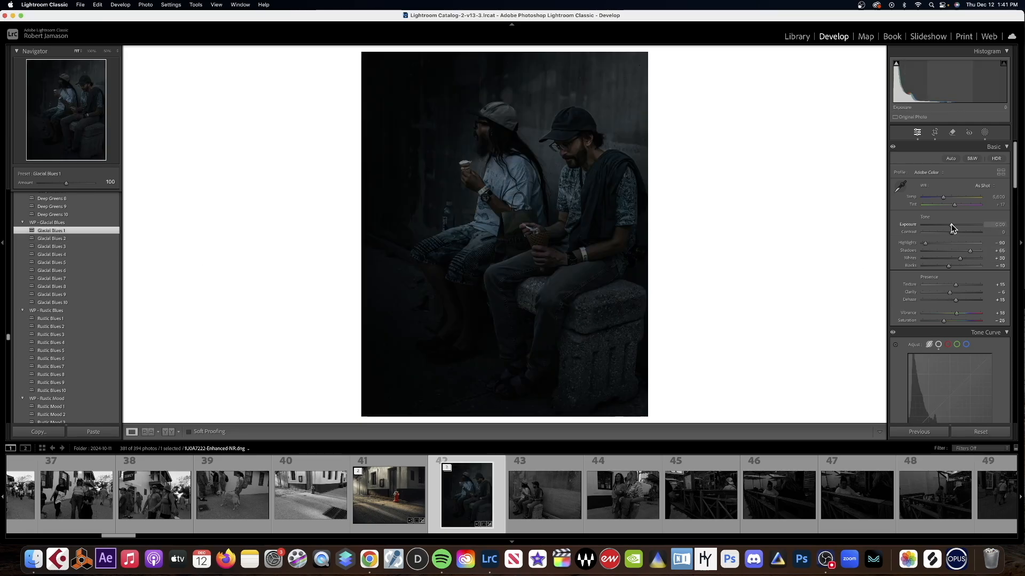
{"action": "left_click_drag", "start_coordinate": [952, 225], "coordinate": [965, 227]}
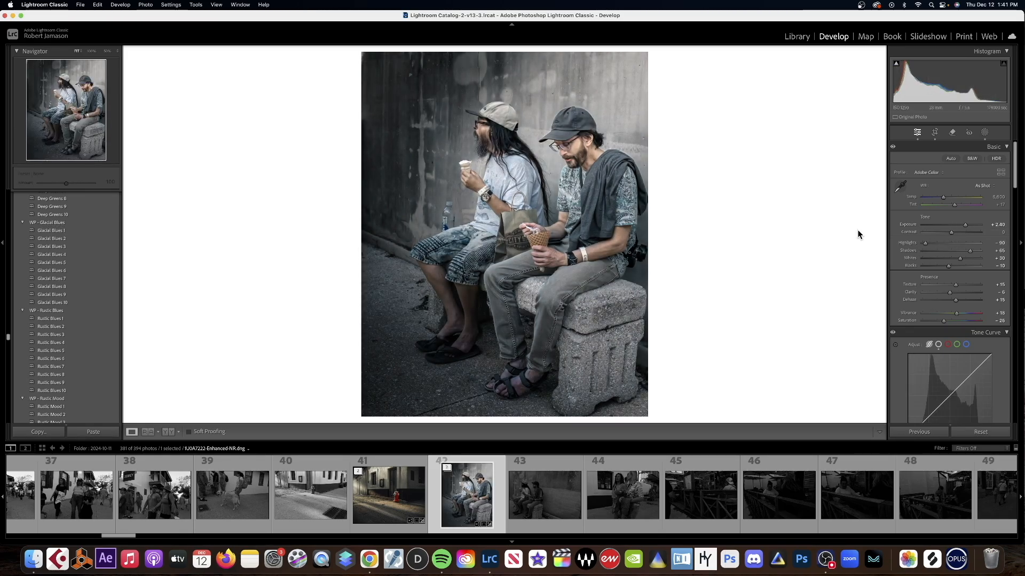
{"action": "key", "text": "super+z"}
{"action": "key", "text": "super+z"}
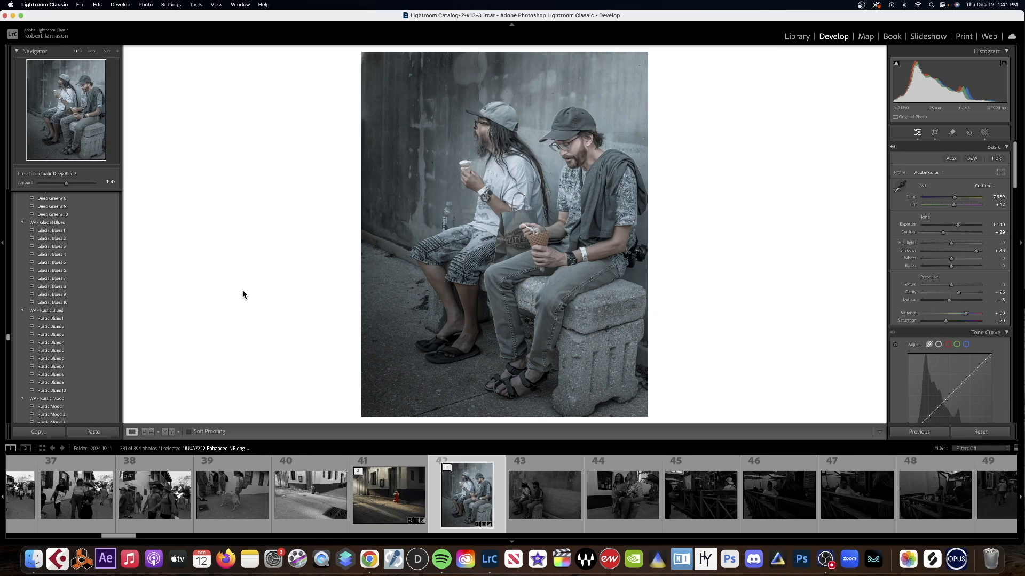
Try the Glacial Blues 1 preset again without adjusting the exposure, and undo it.
{"action": "mouse_move", "coordinate": [57, 231]}
{"action": "left_click", "coordinate": [56, 231]}
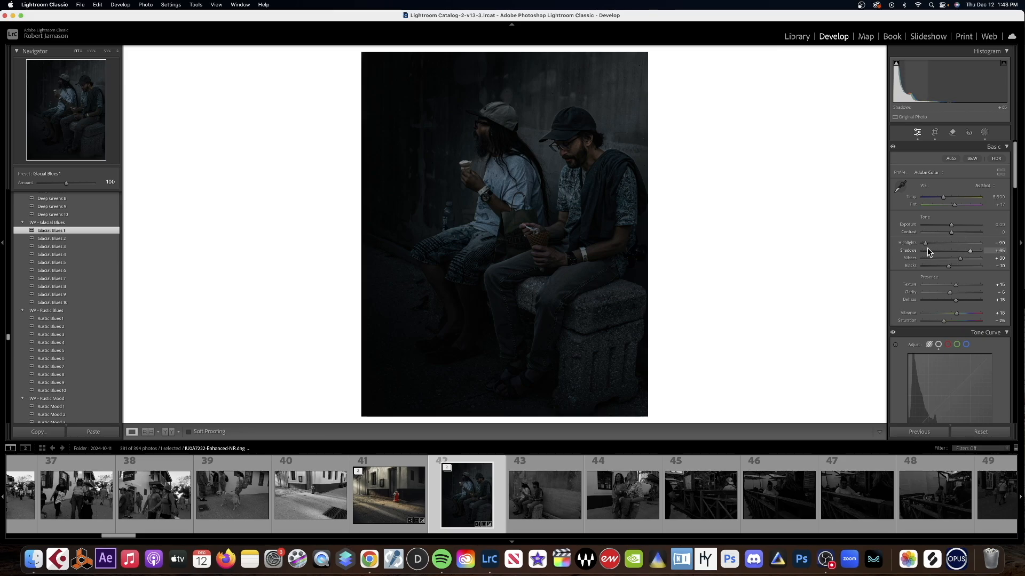
{"action": "key", "text": "super+z"}
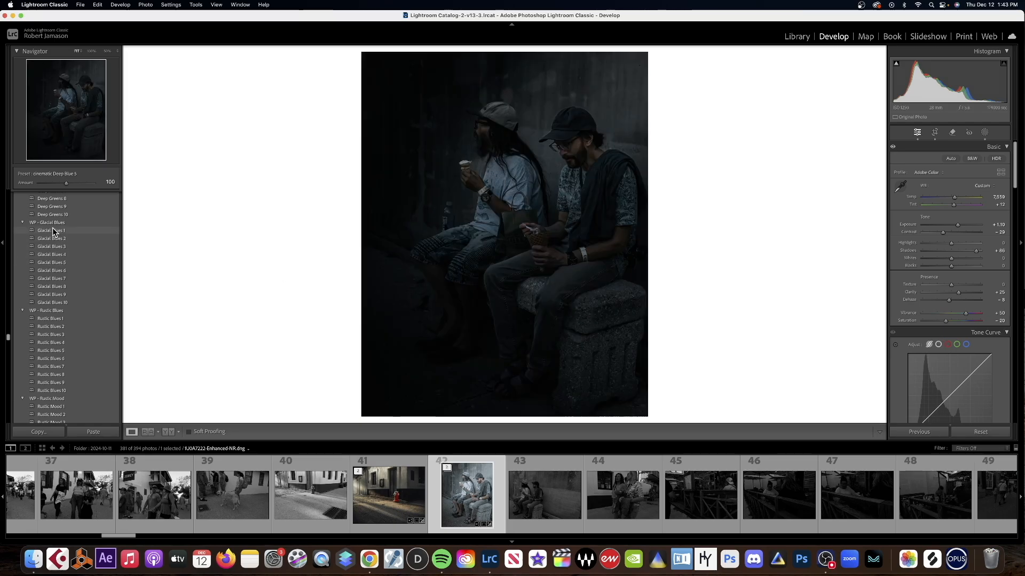
{"action": "left_click", "coordinate": [49, 255]}
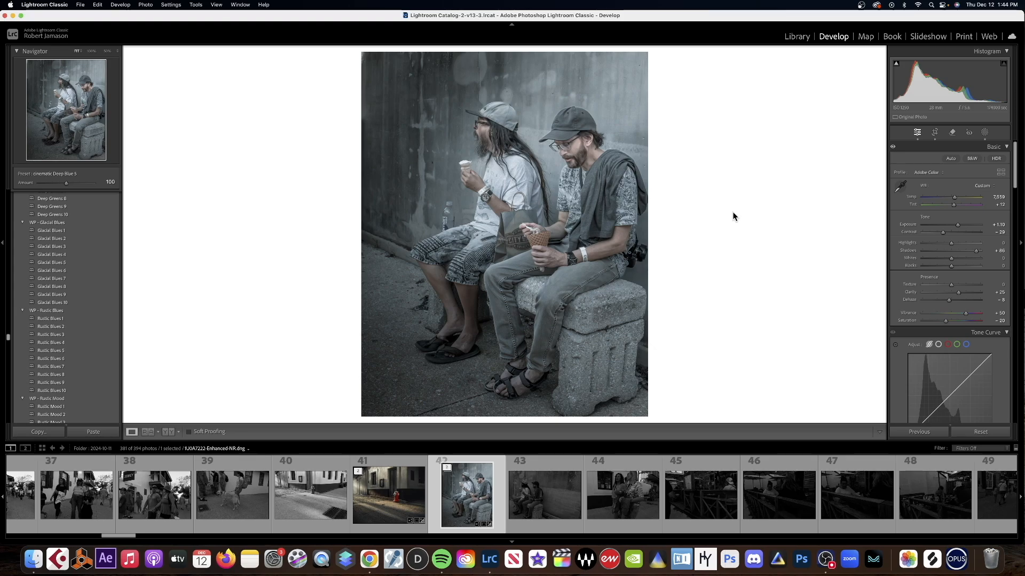
Try the Catching Color 3 preset on the photo of the two seated men, and undo it.
{"action": "left_click_drag", "start_coordinate": [7, 338], "coordinate": [14, 213]}
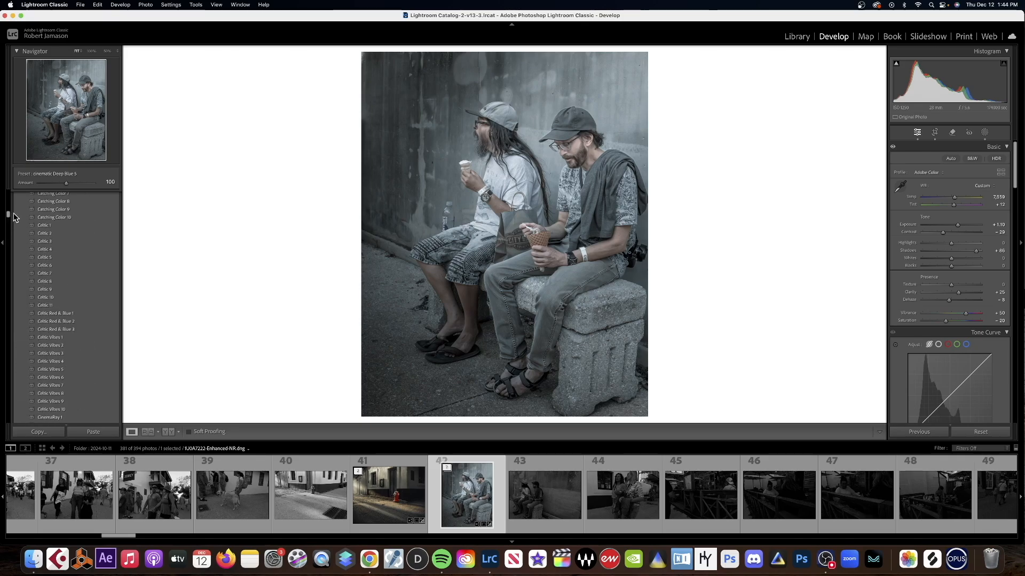
{"action": "scroll", "coordinate": [14, 216], "scroll_direction": "up", "scroll_amount": 2}
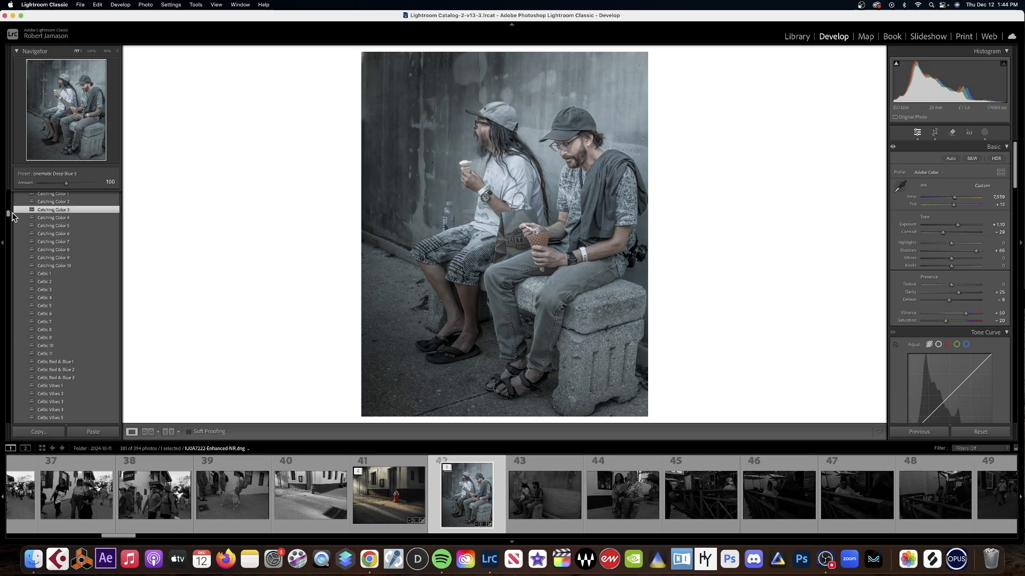
{"action": "left_click", "coordinate": [13, 213]}
{"action": "left_click_drag", "start_coordinate": [9, 213], "coordinate": [9, 215]}
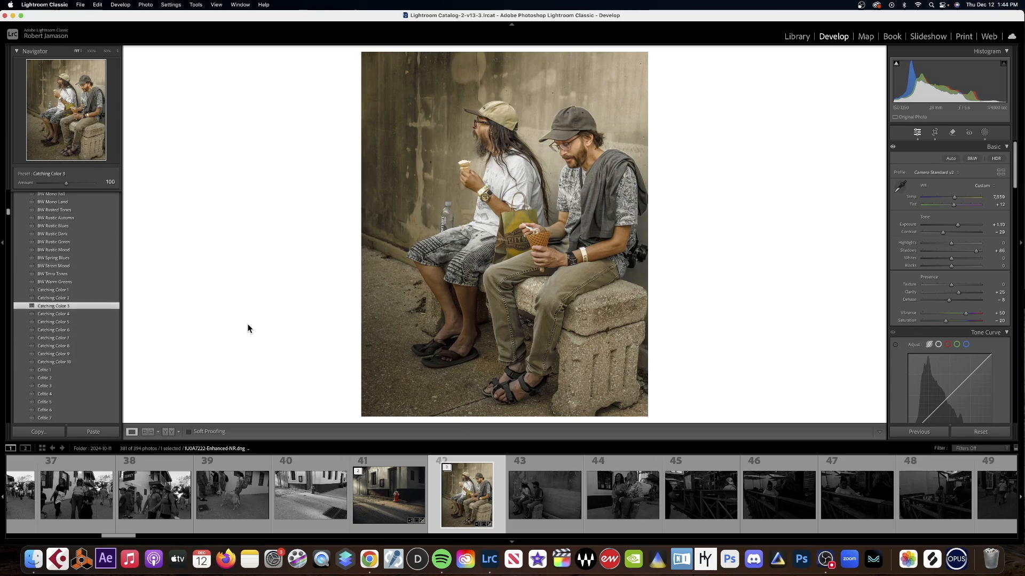
{"action": "key", "text": "super+z"}
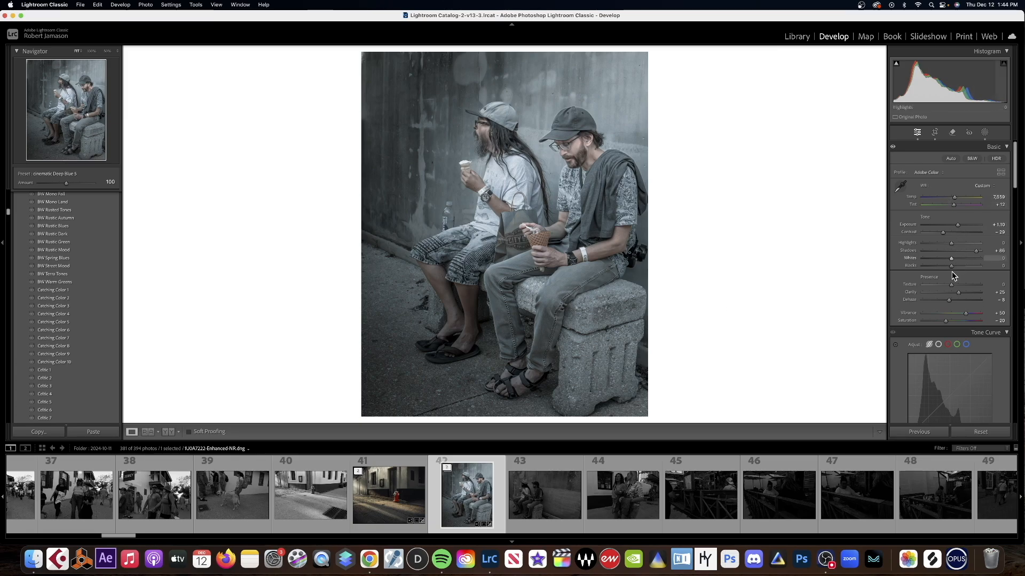
{"action": "scroll", "coordinate": [961, 312], "scroll_direction": "down", "scroll_amount": 3}
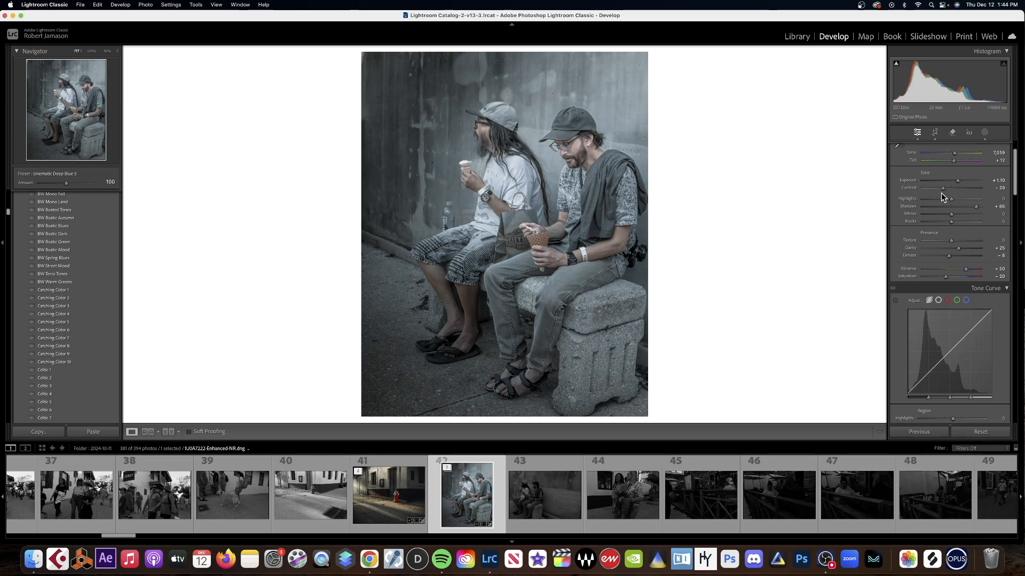
{"action": "scroll", "coordinate": [969, 295], "scroll_direction": "down", "scroll_amount": 4}
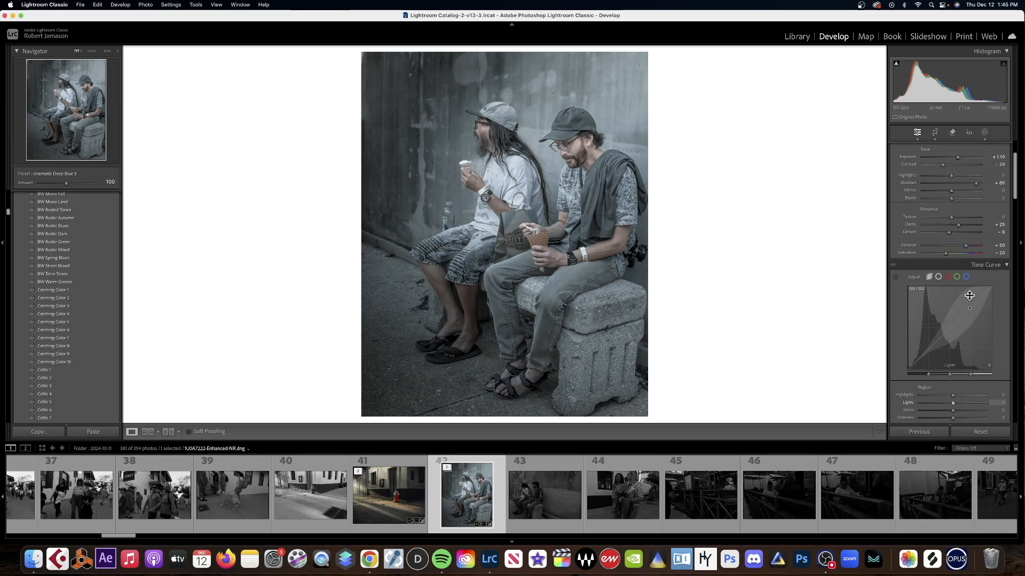
{"action": "scroll", "coordinate": [969, 296], "scroll_direction": "down", "scroll_amount": 3}
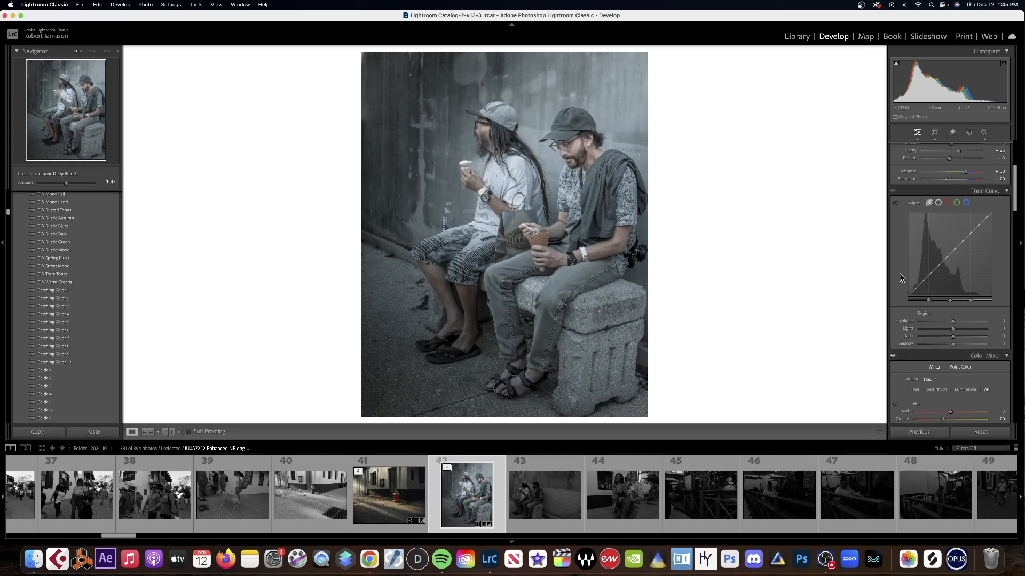
{"action": "scroll", "coordinate": [960, 240], "scroll_direction": "up", "scroll_amount": 5}
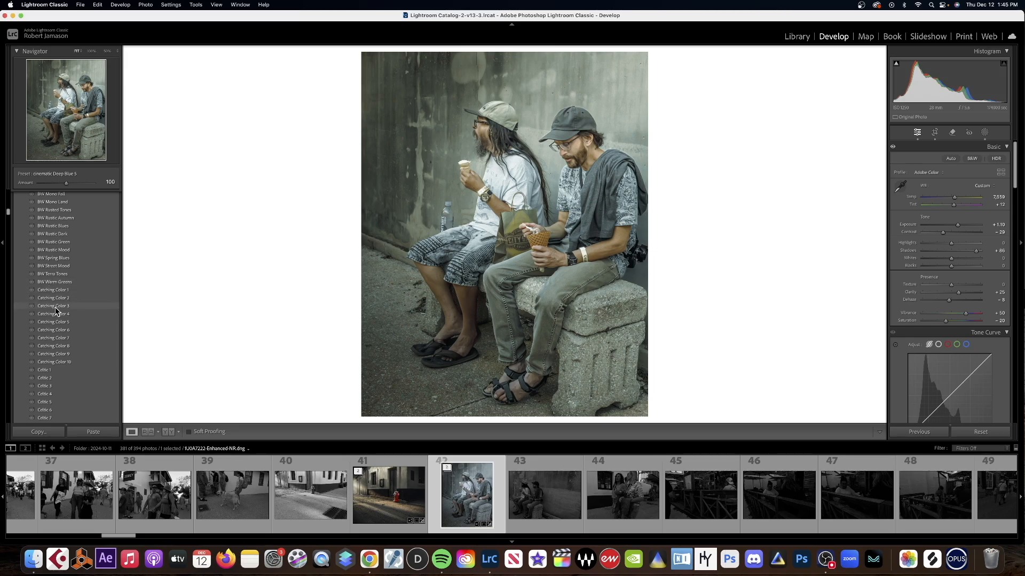
Try the Catching Color 4, 8, 9 and 10 presets in turn on the photo.
{"action": "left_click", "coordinate": [59, 314]}
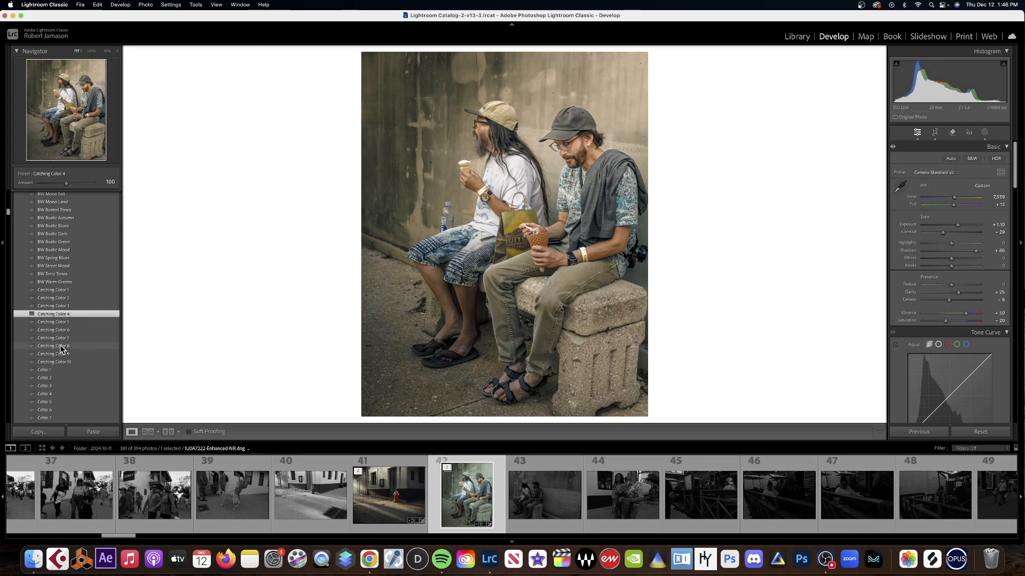
{"action": "left_click", "coordinate": [61, 346]}
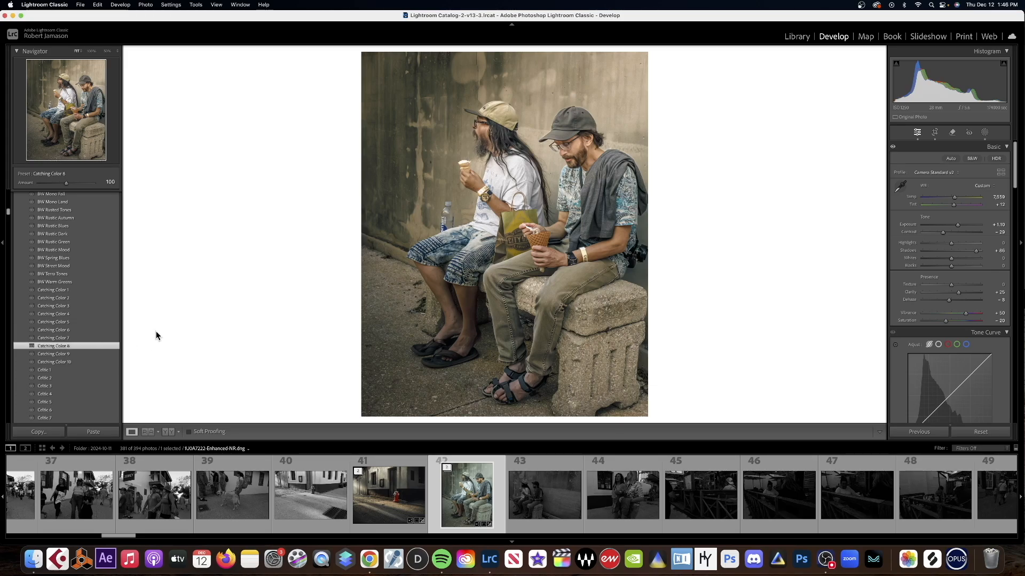
{"action": "scroll", "coordinate": [92, 324], "scroll_direction": "down", "scroll_amount": 1}
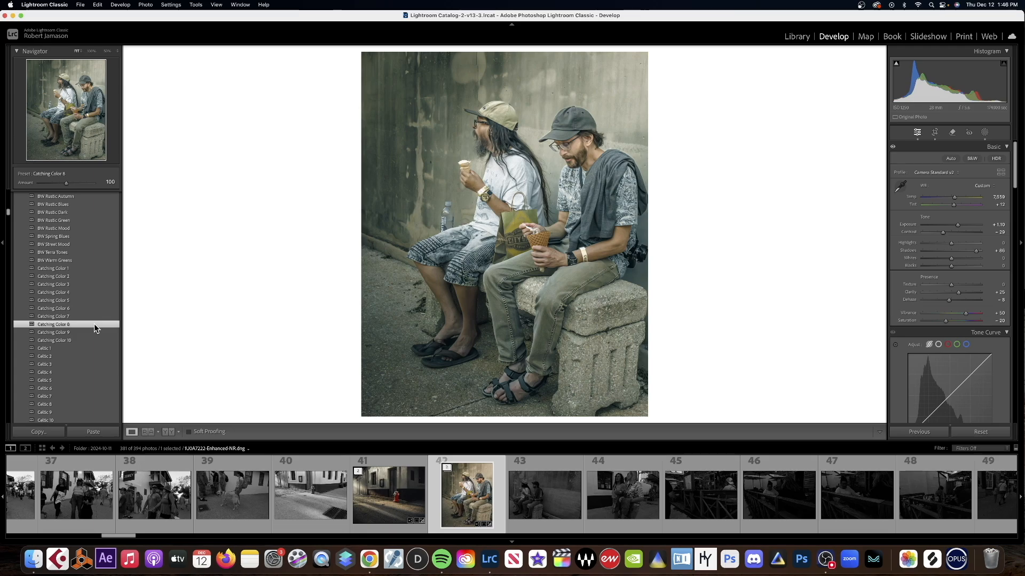
{"action": "left_click", "coordinate": [64, 333]}
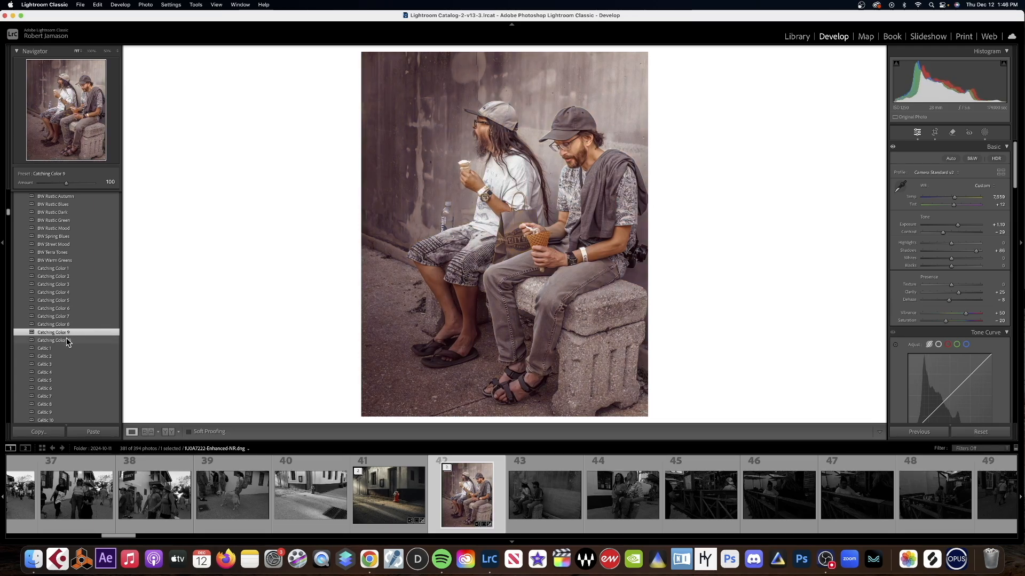
{"action": "left_click", "coordinate": [66, 341]}
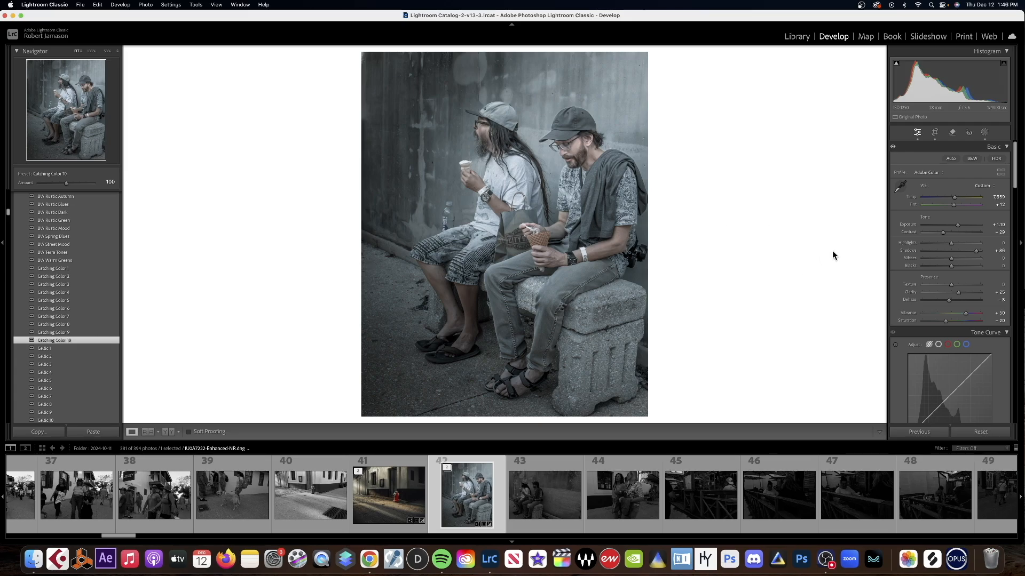
Look over the Color Mixer, Transform and Color Grading settings, and browse the preset collection through the Moody Forest, spring, summer and winter groups.
{"action": "scroll", "coordinate": [1018, 306], "scroll_direction": "down", "scroll_amount": 15}
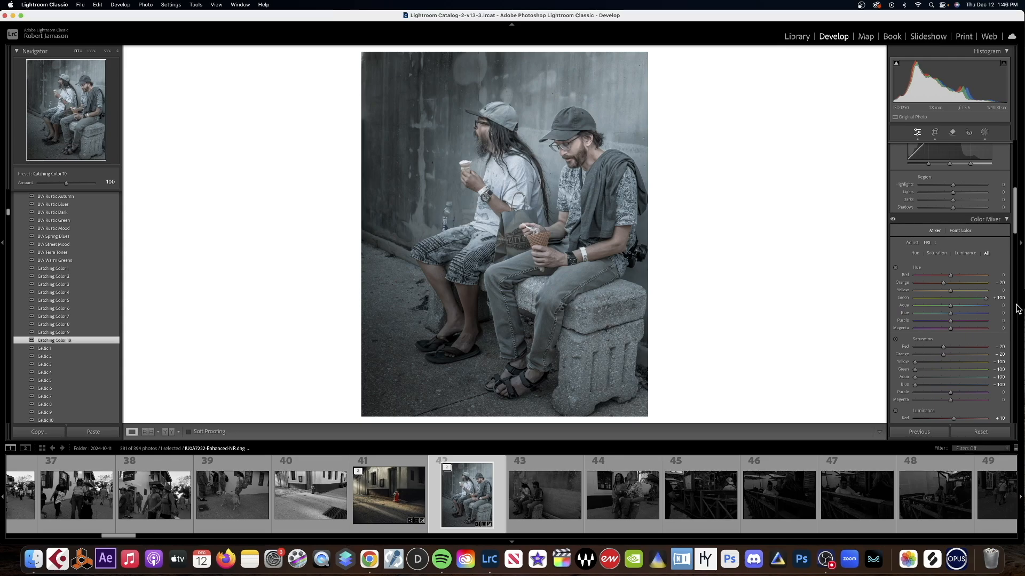
{"action": "scroll", "coordinate": [1018, 307], "scroll_direction": "down", "scroll_amount": 15}
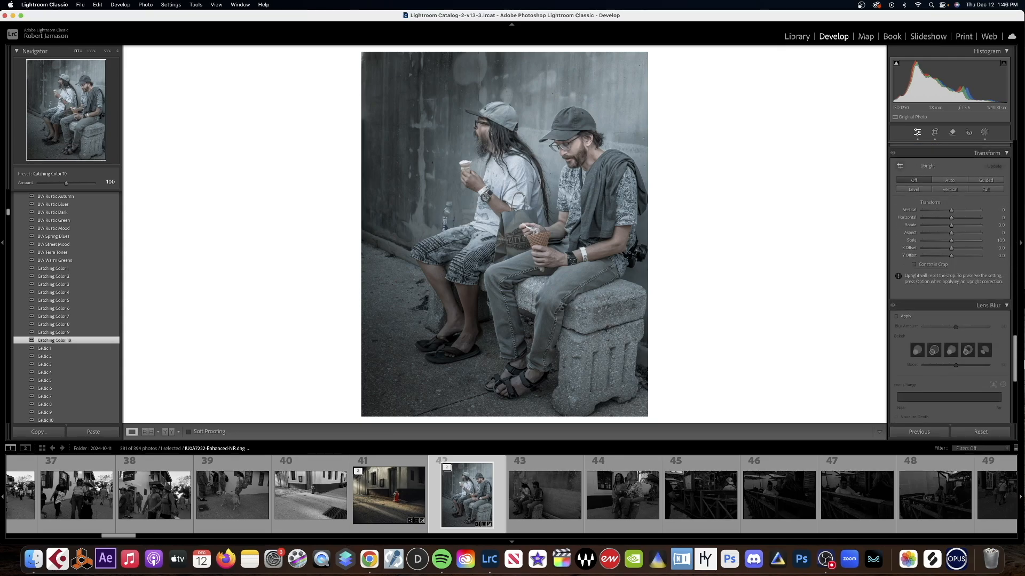
{"action": "scroll", "coordinate": [958, 268], "scroll_direction": "up", "scroll_amount": 10}
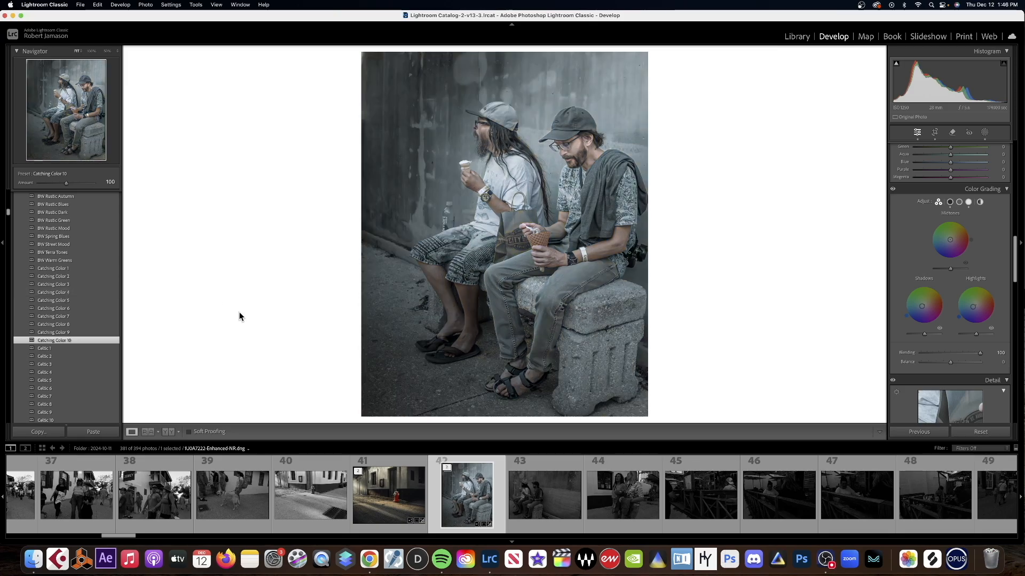
{"action": "scroll", "coordinate": [8, 417], "scroll_direction": "down", "scroll_amount": 15}
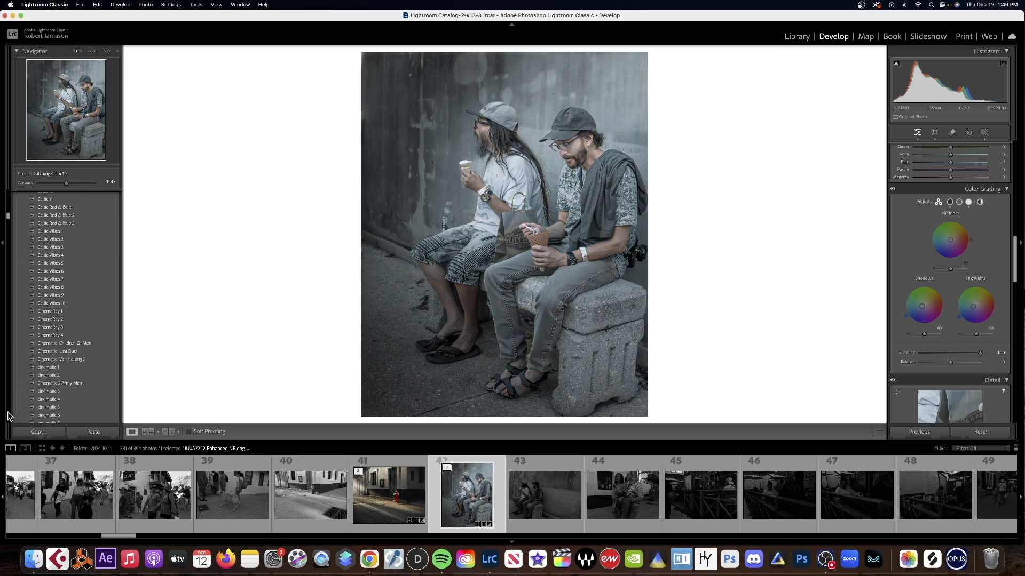
{"action": "scroll", "coordinate": [8, 415], "scroll_direction": "down", "scroll_amount": 15}
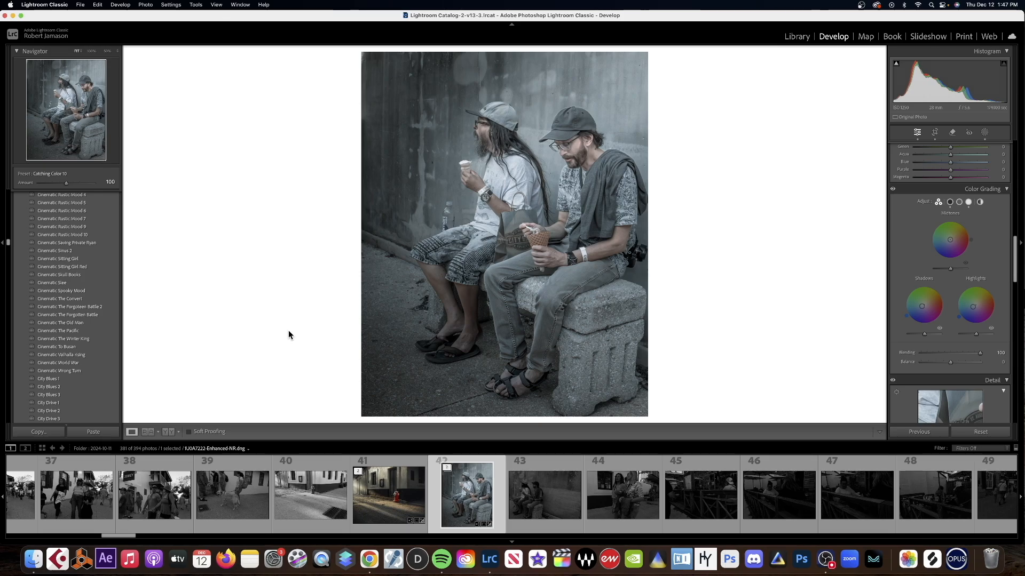
{"action": "scroll", "coordinate": [8, 393], "scroll_direction": "down", "scroll_amount": 10}
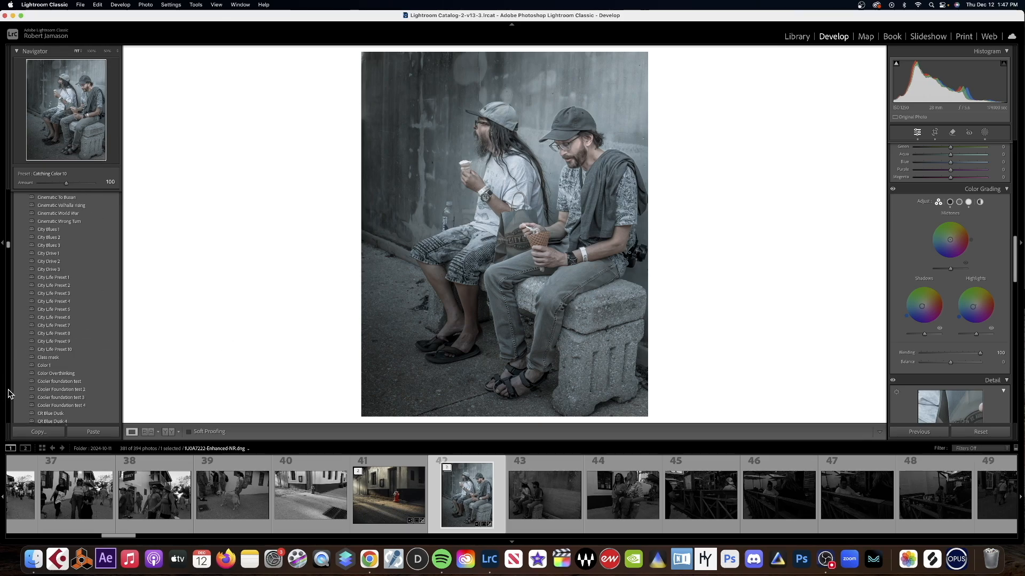
{"action": "scroll", "coordinate": [8, 394], "scroll_direction": "down", "scroll_amount": 20}
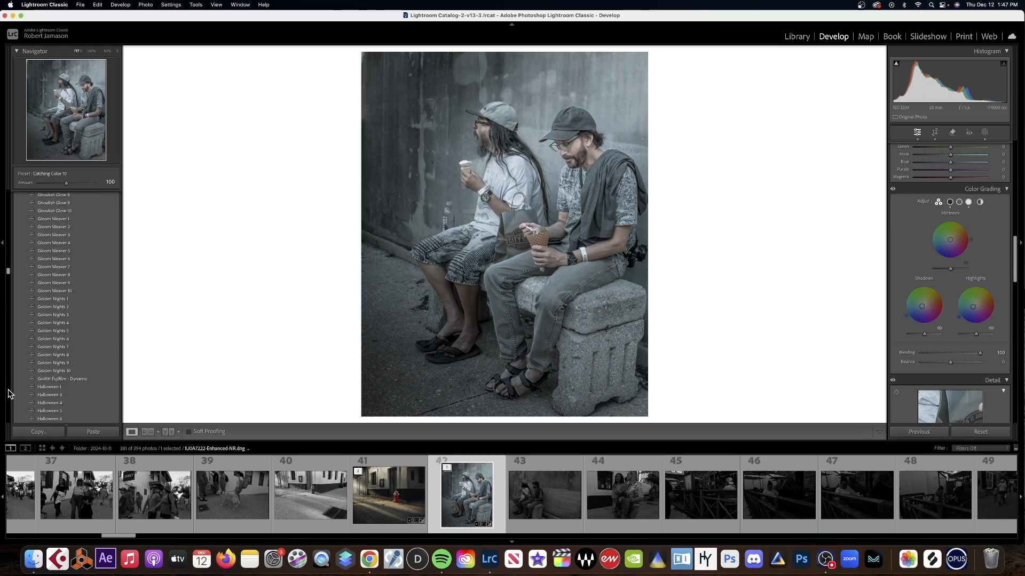
{"action": "scroll", "coordinate": [8, 394], "scroll_direction": "down", "scroll_amount": 20}
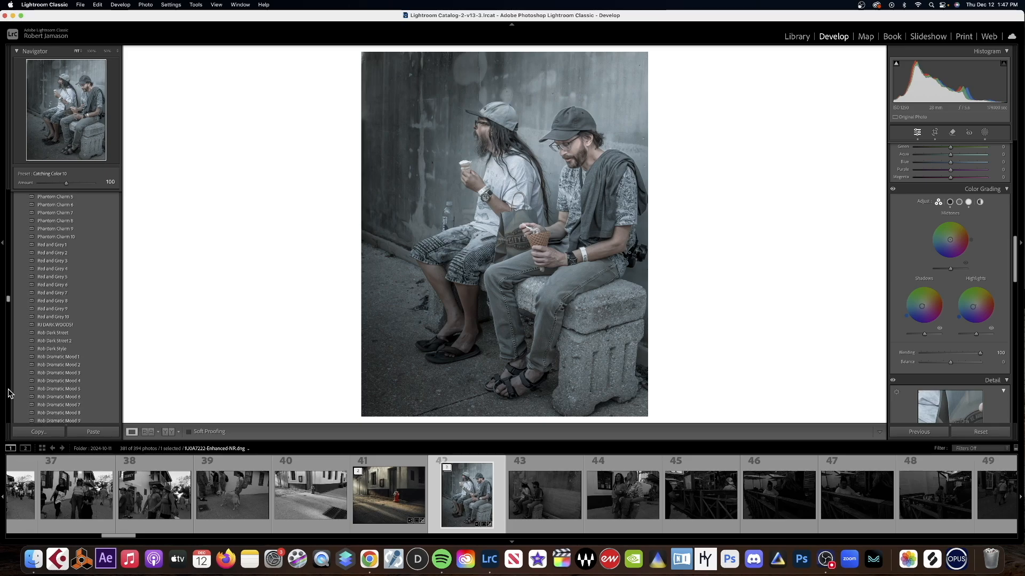
{"action": "scroll", "coordinate": [8, 394], "scroll_direction": "down", "scroll_amount": 20}
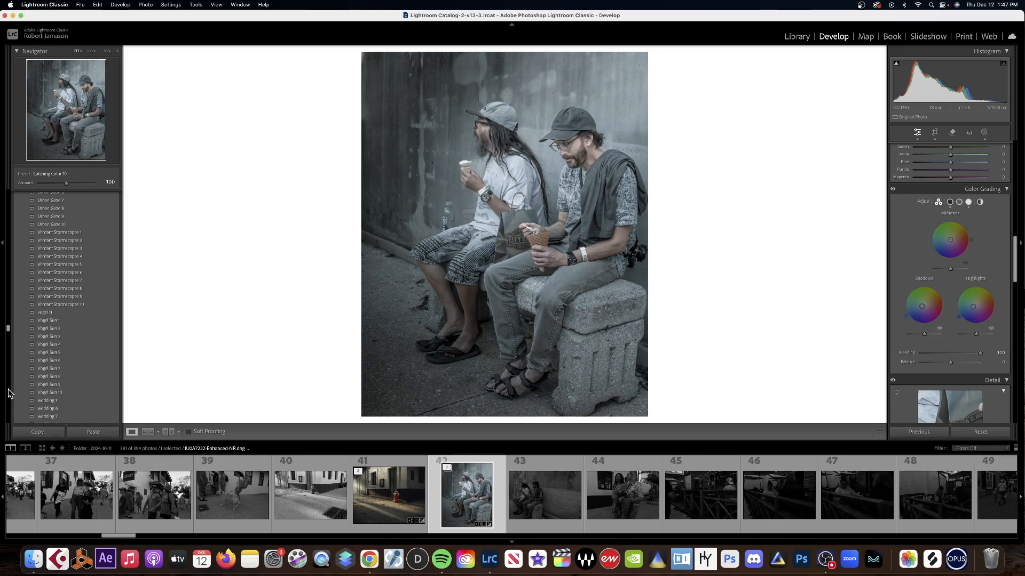
{"action": "scroll", "coordinate": [8, 394], "scroll_direction": "down", "scroll_amount": 15}
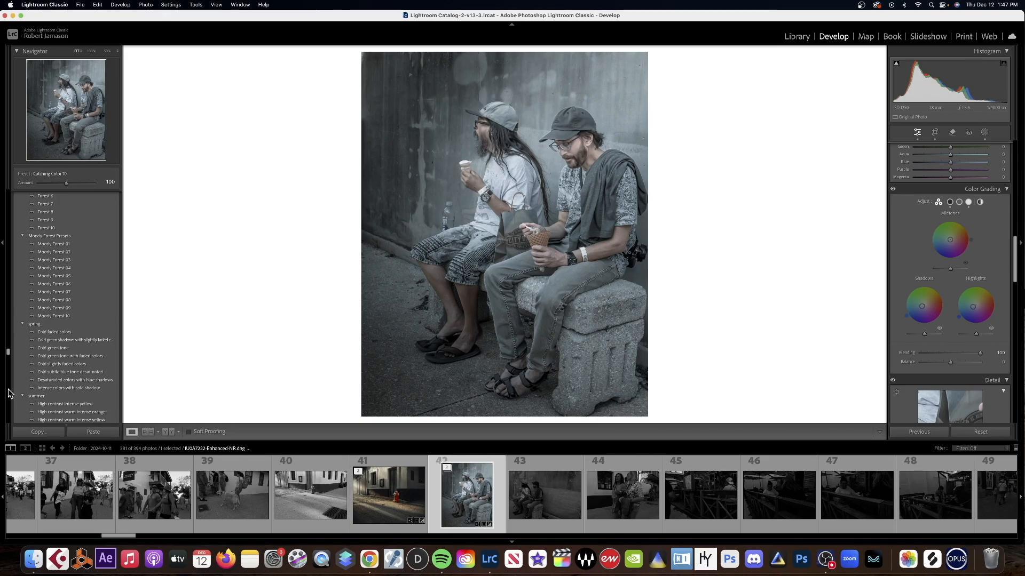
{"action": "scroll", "coordinate": [8, 393], "scroll_direction": "down", "scroll_amount": 2}
{"action": "scroll", "coordinate": [8, 394], "scroll_direction": "down", "scroll_amount": 10}
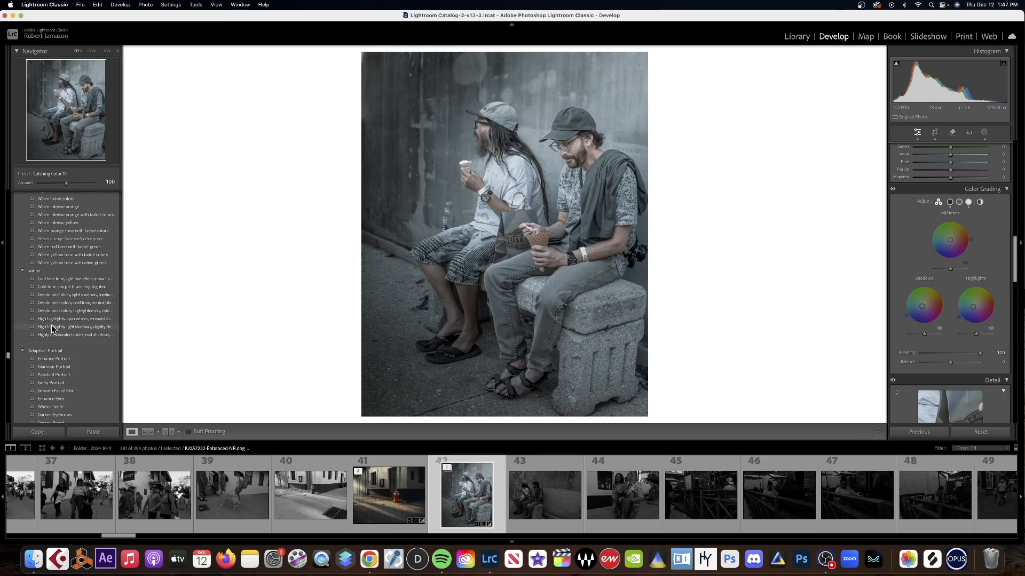
{"action": "scroll", "coordinate": [8, 261], "scroll_direction": "up", "scroll_amount": 5}
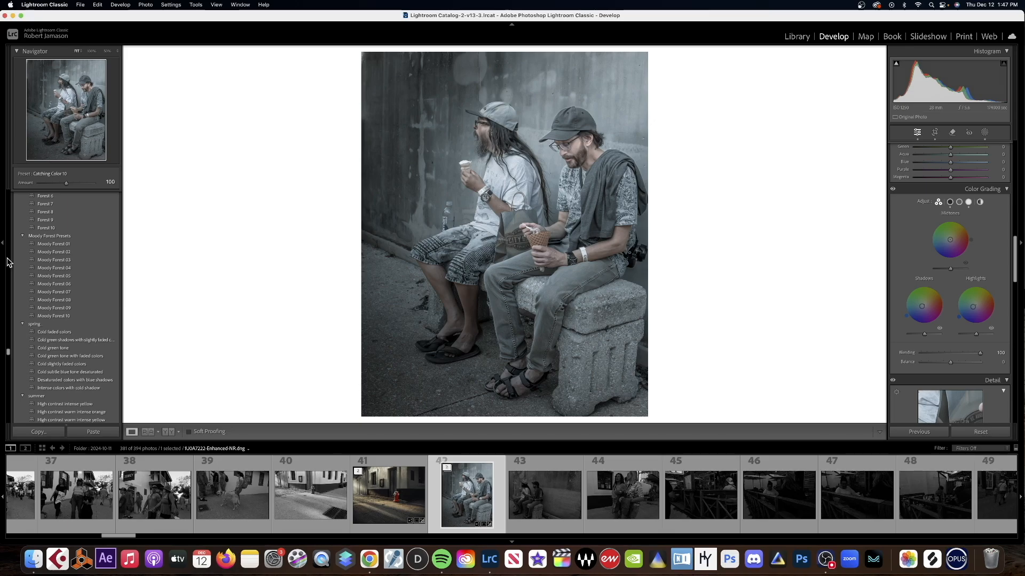
{"action": "scroll", "coordinate": [8, 257], "scroll_direction": "up", "scroll_amount": 5}
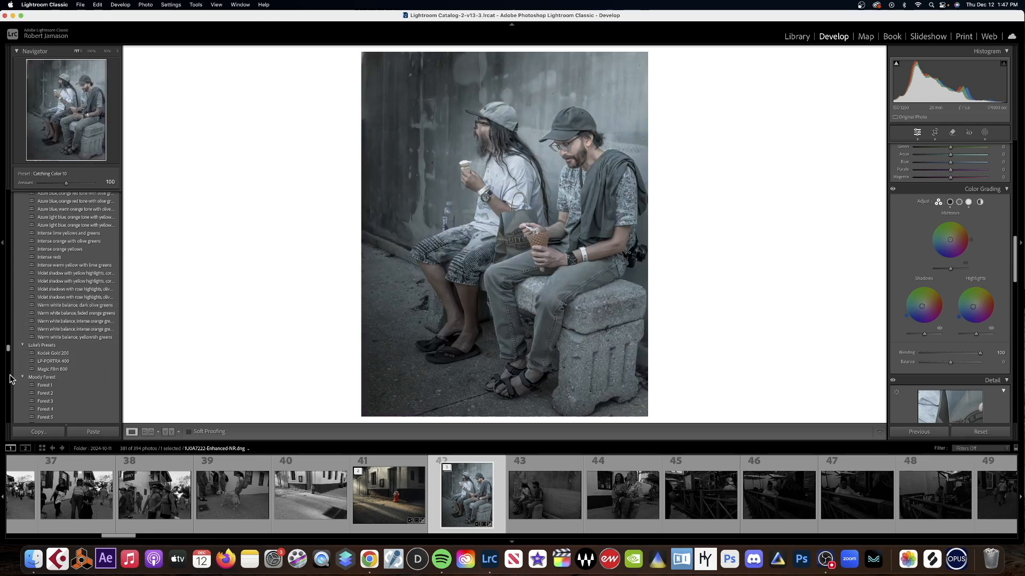
{"action": "scroll", "coordinate": [8, 375], "scroll_direction": "down", "scroll_amount": 3}
{"action": "scroll", "coordinate": [7, 375], "scroll_direction": "down", "scroll_amount": 3}
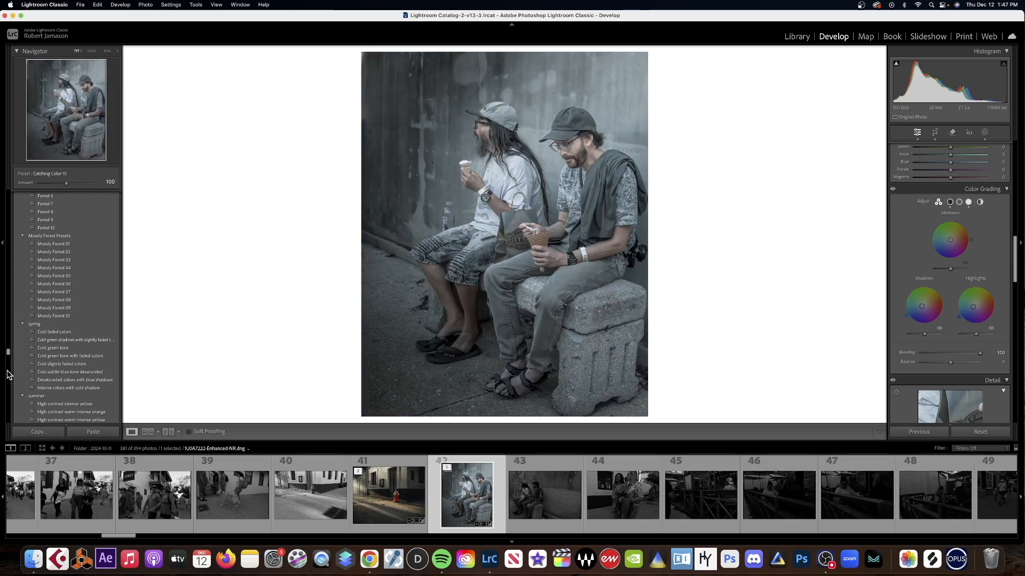
Browse the preset collection through the winter, Adaptive, Portraits and Retro groups, and return to the Moody Forest presets.
{"action": "scroll", "coordinate": [8, 375], "scroll_direction": "down", "scroll_amount": 3}
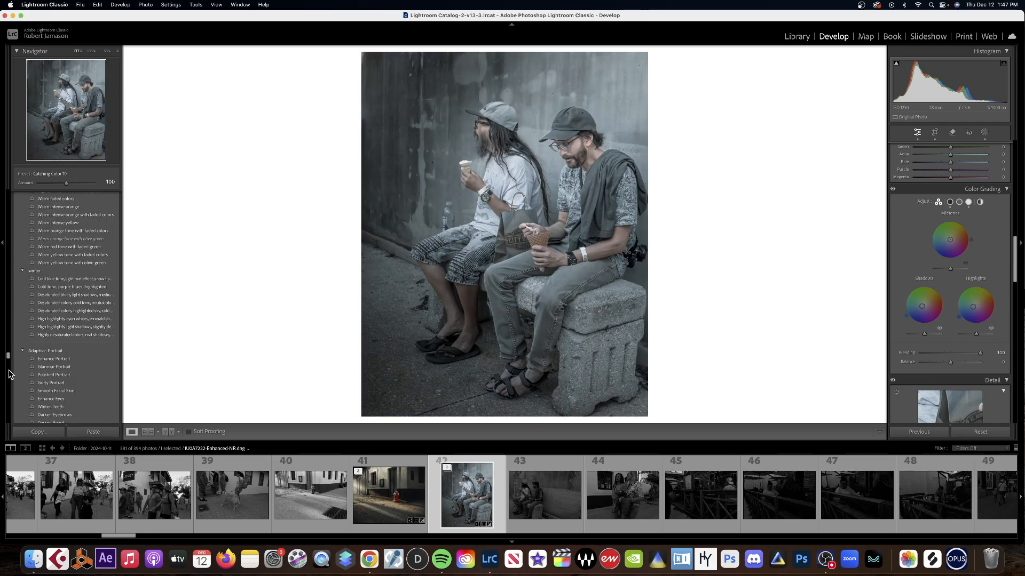
{"action": "scroll", "coordinate": [9, 374], "scroll_direction": "down", "scroll_amount": 5}
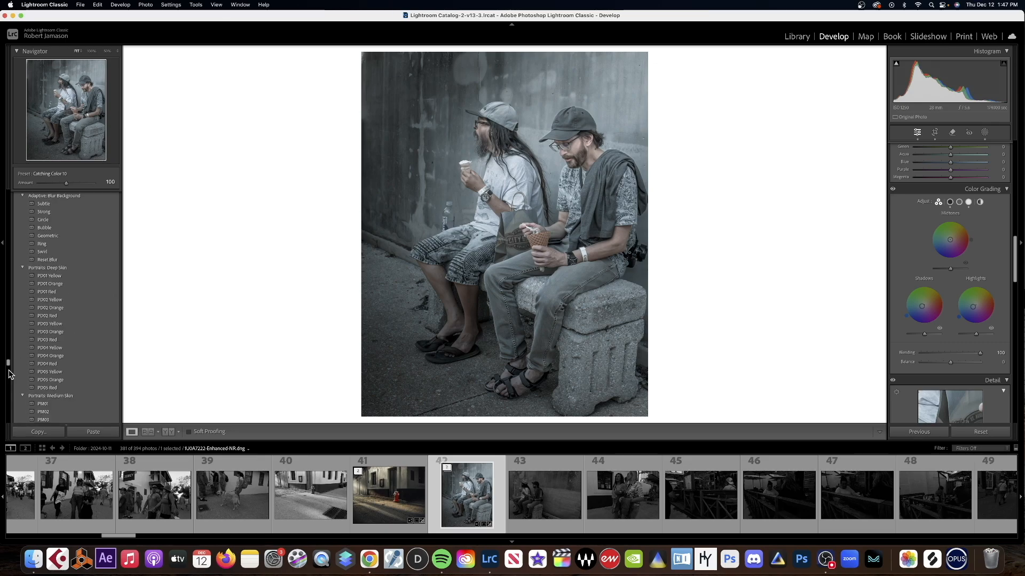
{"action": "scroll", "coordinate": [10, 381], "scroll_direction": "down", "scroll_amount": 5}
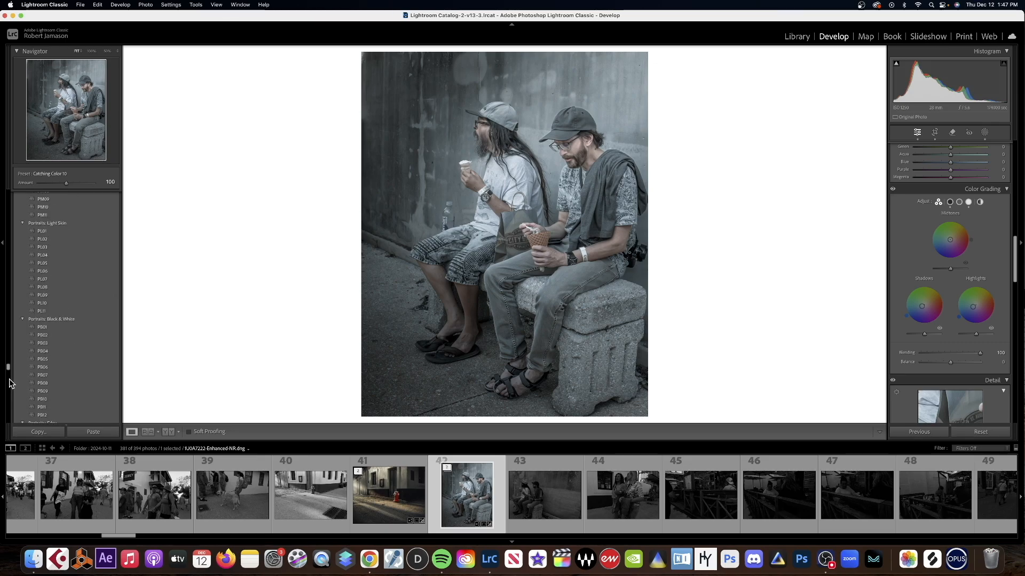
{"action": "scroll", "coordinate": [11, 385], "scroll_direction": "down", "scroll_amount": 1}
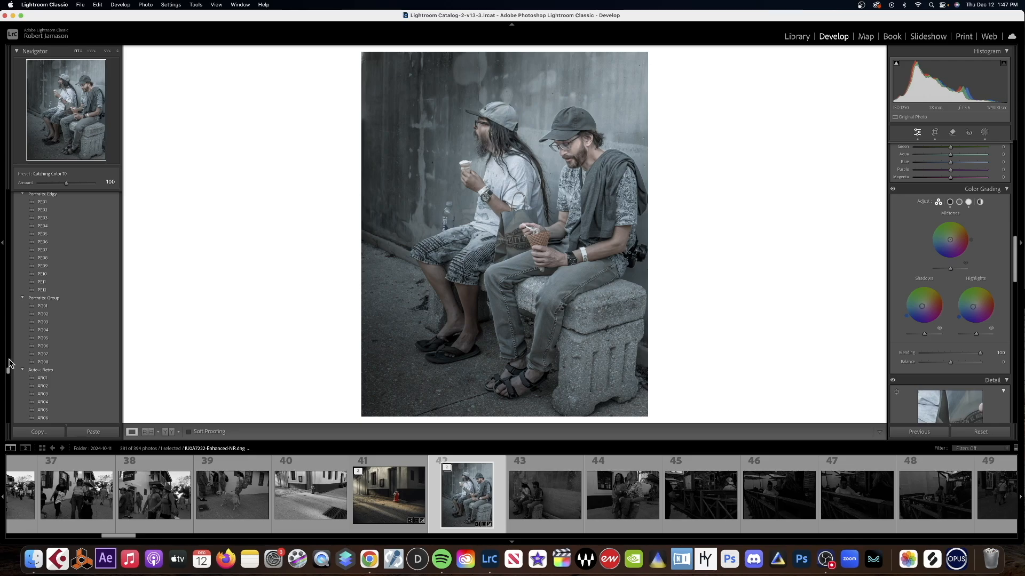
{"action": "scroll", "coordinate": [9, 354], "scroll_direction": "up", "scroll_amount": 10}
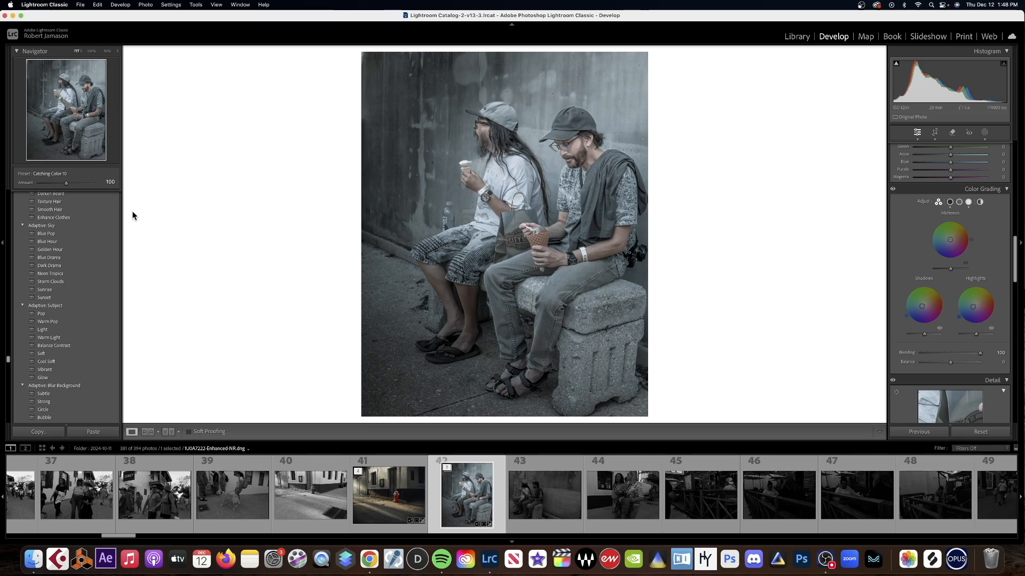
{"action": "scroll", "coordinate": [8, 218], "scroll_direction": "up", "scroll_amount": 5}
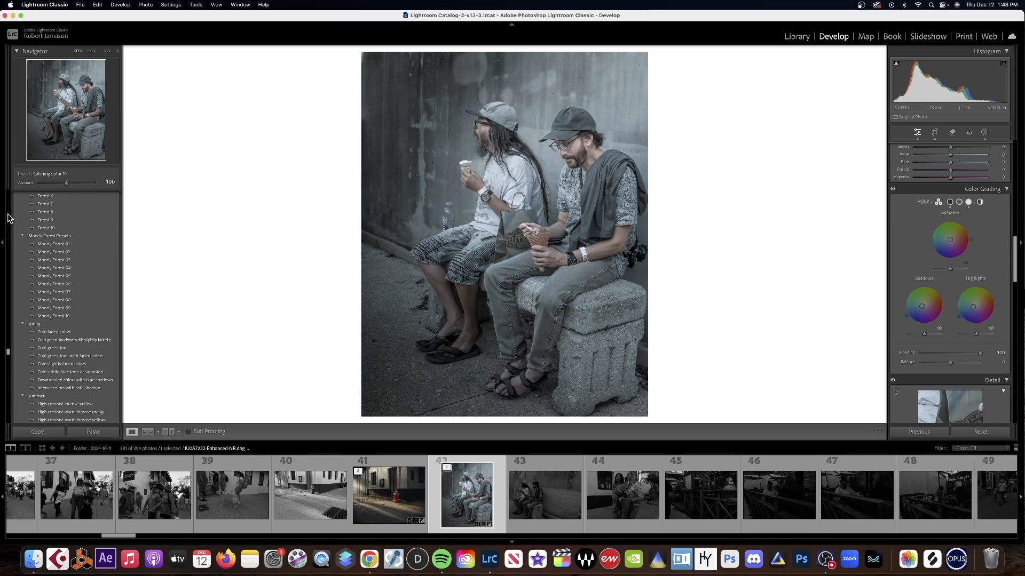
Look back through the Cinematic presets, including Rustic Blues, Glacial Blues and City Life, and the Celtic presets to the Catching Color presets.
{"action": "scroll", "coordinate": [8, 218], "scroll_direction": "up", "scroll_amount": 5}
{"action": "scroll", "coordinate": [9, 218], "scroll_direction": "up", "scroll_amount": 10}
{"action": "scroll", "coordinate": [8, 217], "scroll_direction": "up", "scroll_amount": 10}
{"action": "scroll", "coordinate": [8, 218], "scroll_direction": "up", "scroll_amount": 10}
{"action": "scroll", "coordinate": [9, 214], "scroll_direction": "up", "scroll_amount": 10}
{"action": "scroll", "coordinate": [8, 214], "scroll_direction": "up", "scroll_amount": 5}
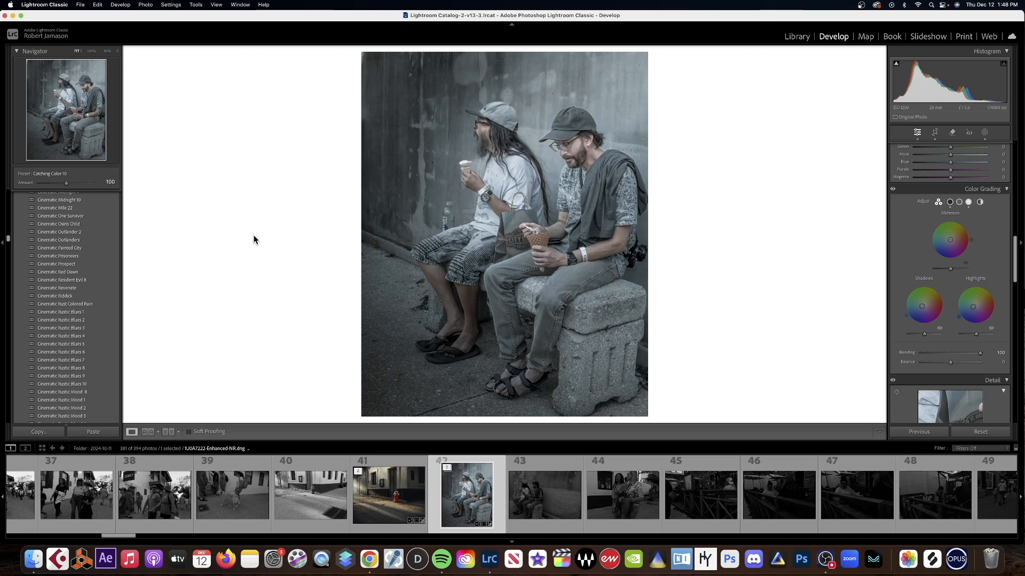
{"action": "left_click", "coordinate": [10, 221]}
{"action": "left_click", "coordinate": [9, 224]}
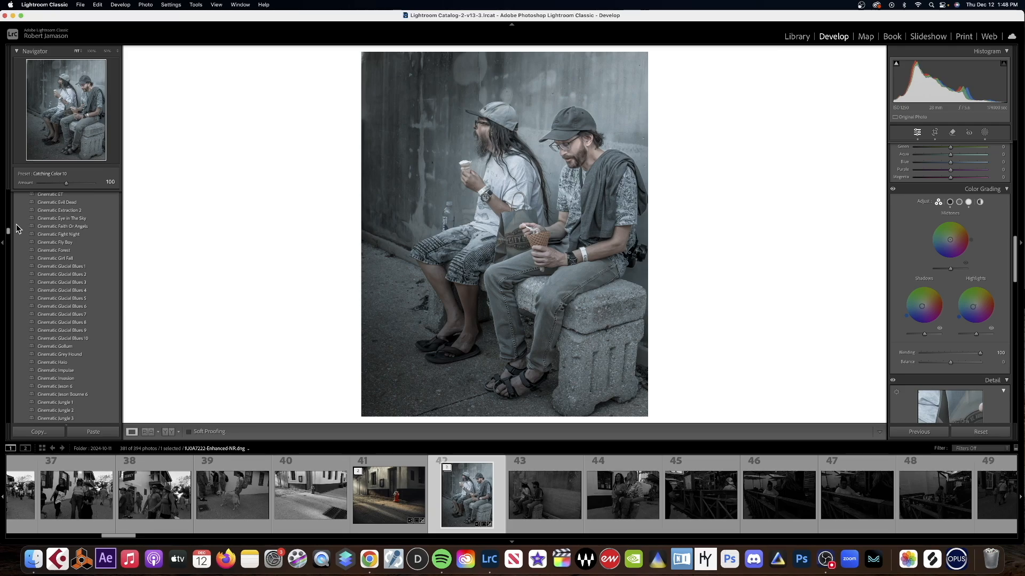
{"action": "scroll", "coordinate": [8, 217], "scroll_direction": "up", "scroll_amount": 5}
{"action": "scroll", "coordinate": [8, 217], "scroll_direction": "up", "scroll_amount": 10}
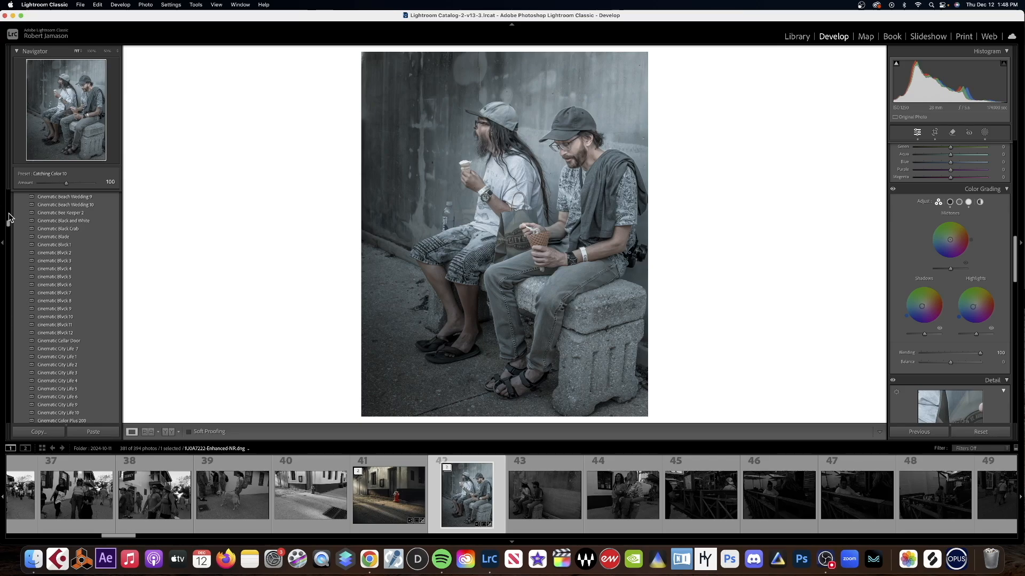
{"action": "left_click", "coordinate": [8, 212]}
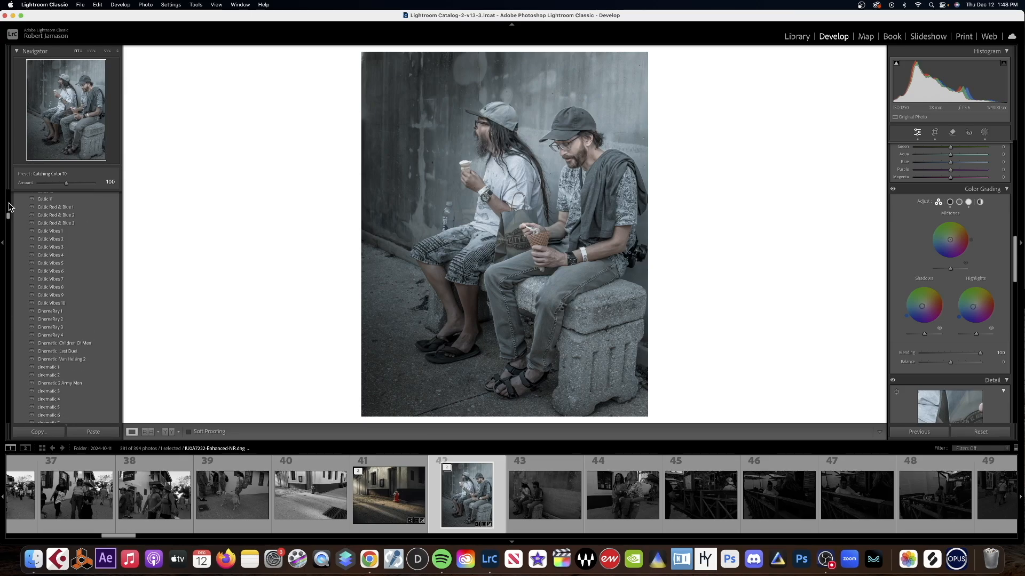
{"action": "left_click", "coordinate": [9, 204]}
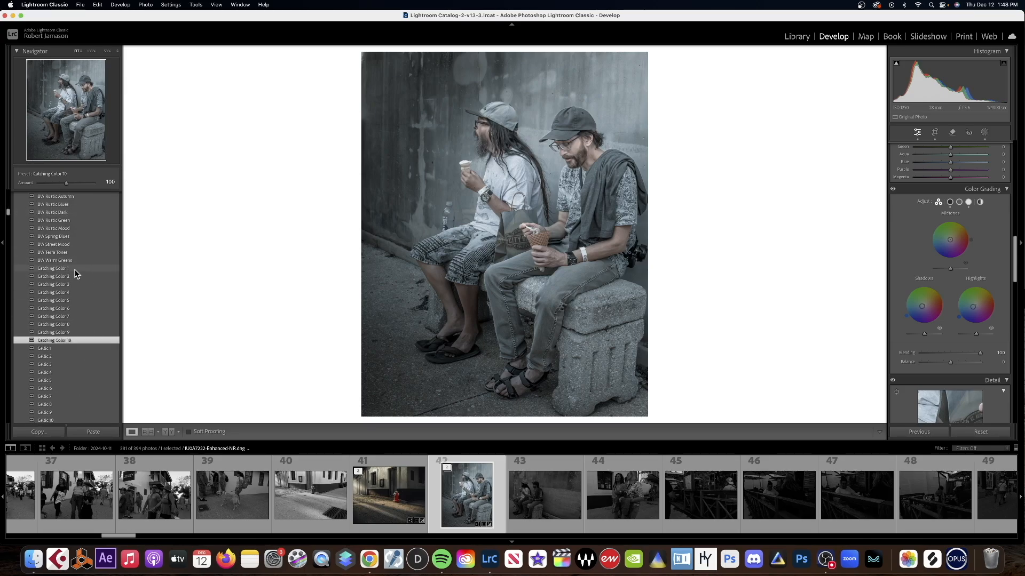